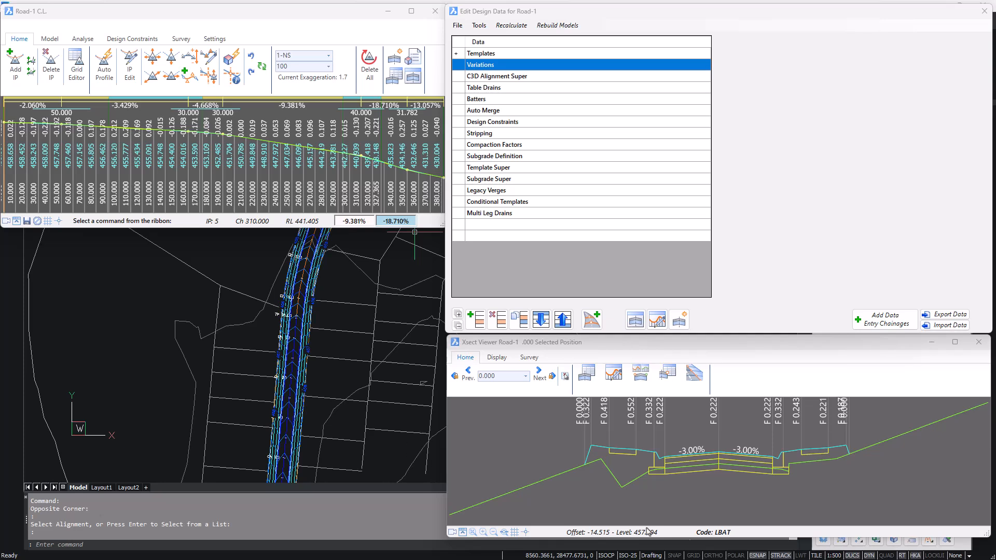
- Add a "Modify - Vary Inside Code" custom variation to Road-1's Variations
{"action": "left_click", "coordinate": [667, 463]}
{"action": "left_click", "coordinate": [718, 456]}
{"action": "double_click", "coordinate": [482, 67]}
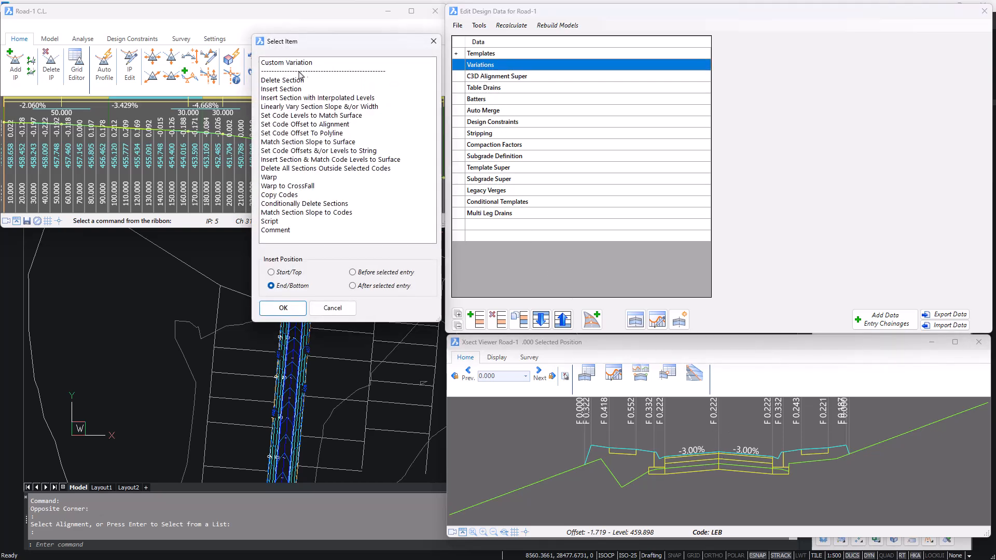
{"action": "double_click", "coordinate": [283, 63]}
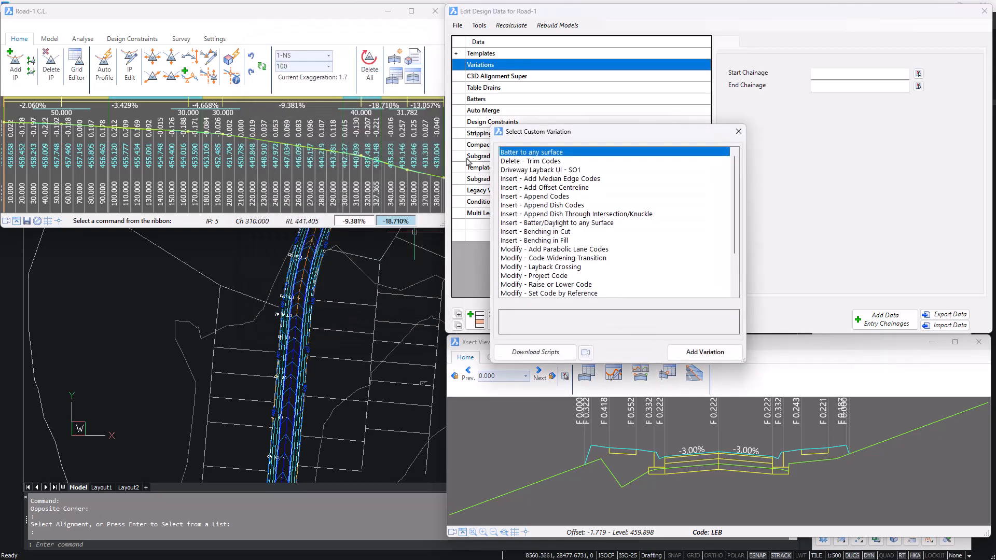
{"action": "scroll", "coordinate": [536, 256], "scroll_direction": "down", "scroll_amount": 2}
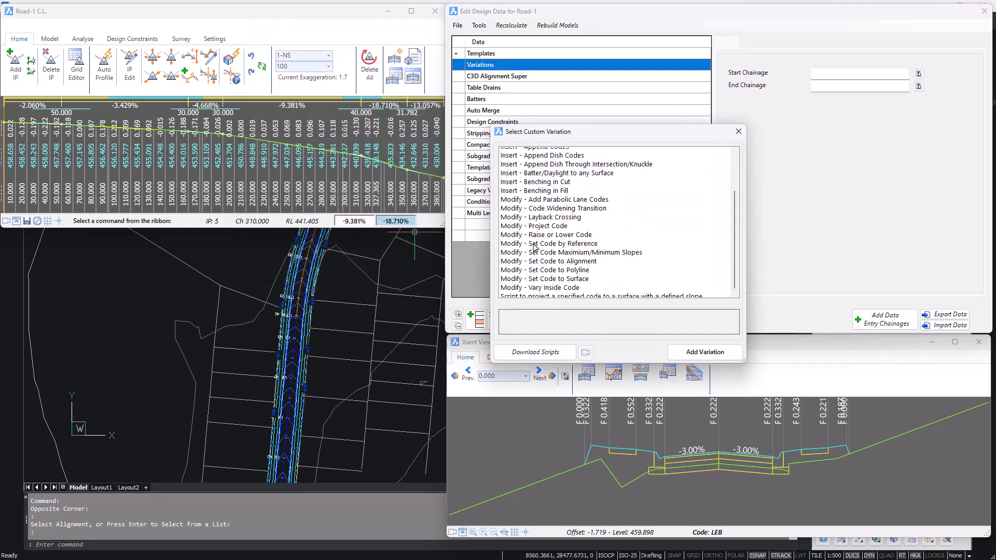
{"action": "left_click", "coordinate": [534, 285]}
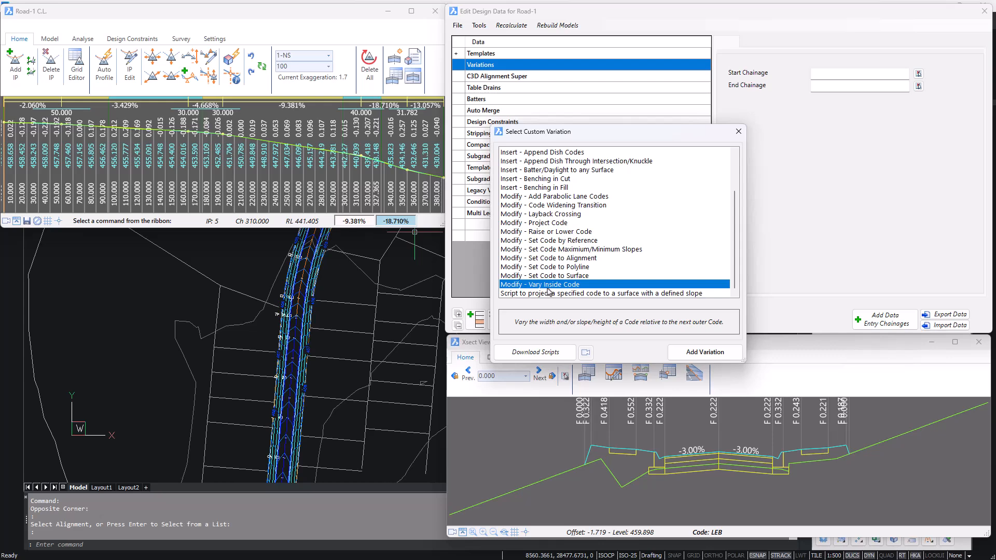
{"action": "left_click", "coordinate": [693, 353]}
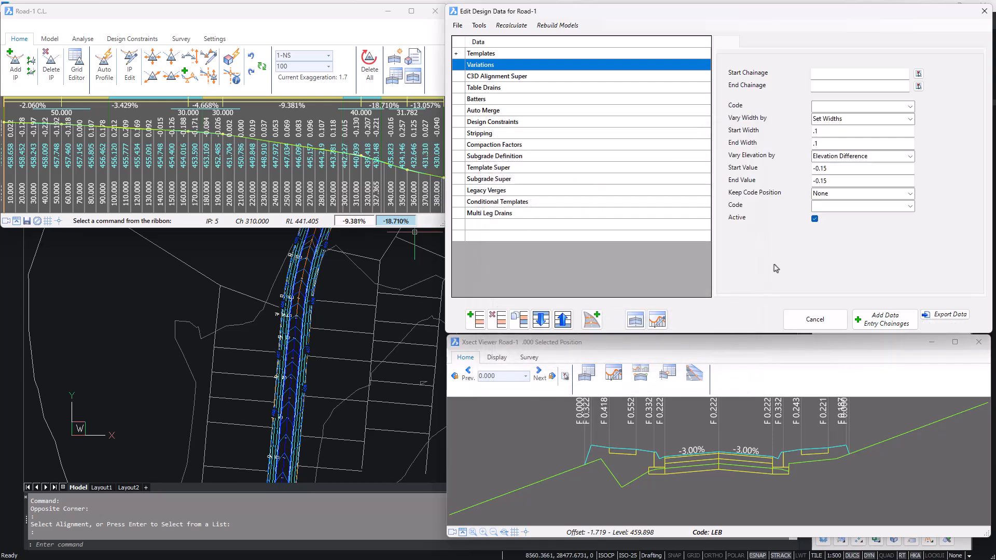
- Set the variation's chainage range from 0 to 80
{"action": "left_click", "coordinate": [822, 75]}
{"action": "scroll", "coordinate": [309, 358], "scroll_direction": "up", "scroll_amount": 3}
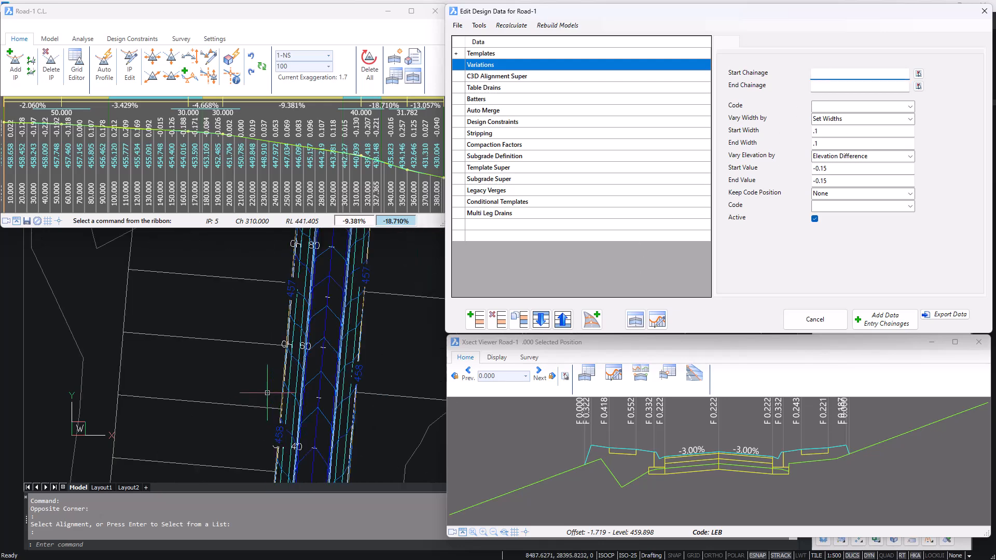
{"action": "scroll", "coordinate": [313, 357], "scroll_direction": "down", "scroll_amount": 3}
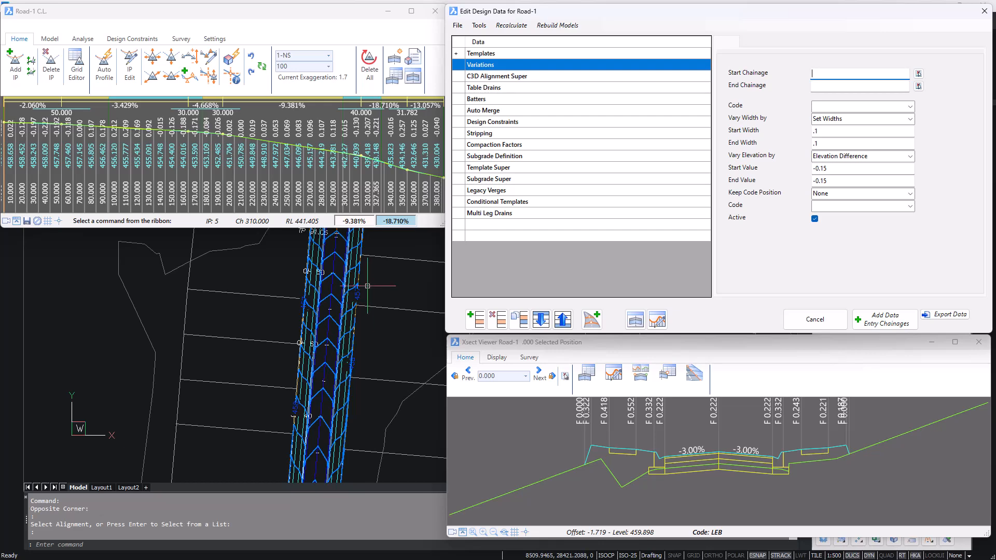
{"action": "scroll", "coordinate": [337, 271], "scroll_direction": "up", "scroll_amount": 3}
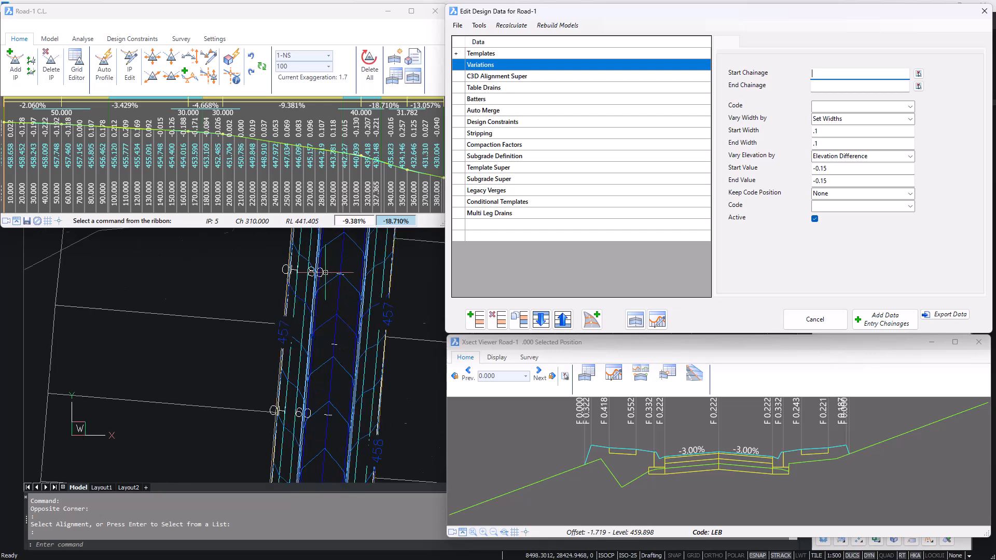
{"action": "type", "text": "0"}
{"action": "left_click", "coordinate": [823, 87]}
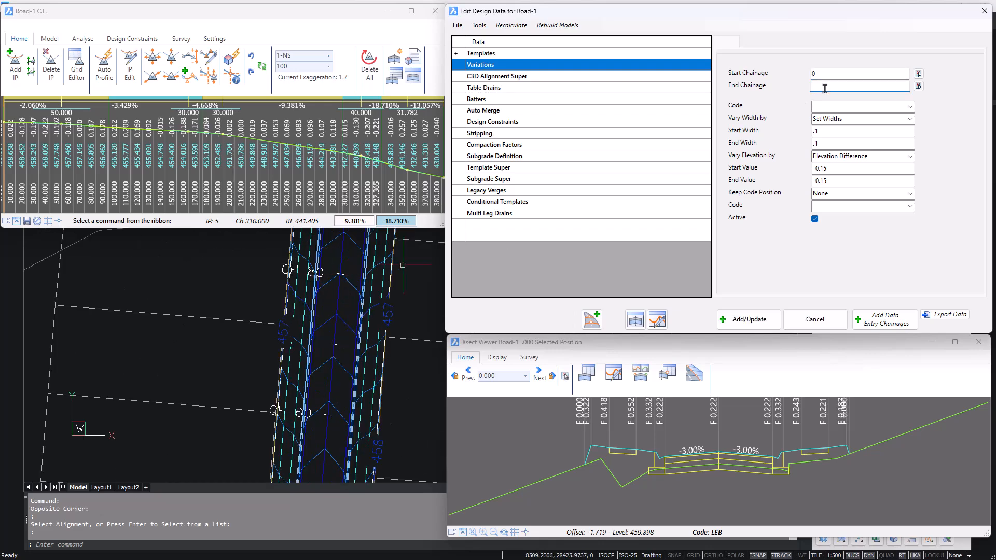
- Set the code varied by the variation to LFPI, the inner edge of the left footpath
{"action": "left_click", "coordinate": [907, 108]}
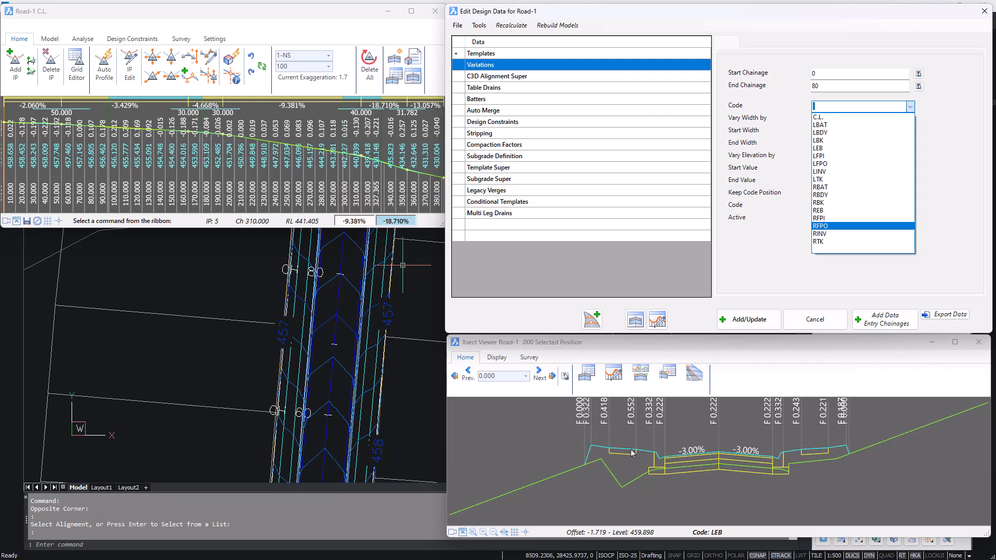
{"action": "scroll", "coordinate": [587, 440], "scroll_direction": "up", "scroll_amount": 3}
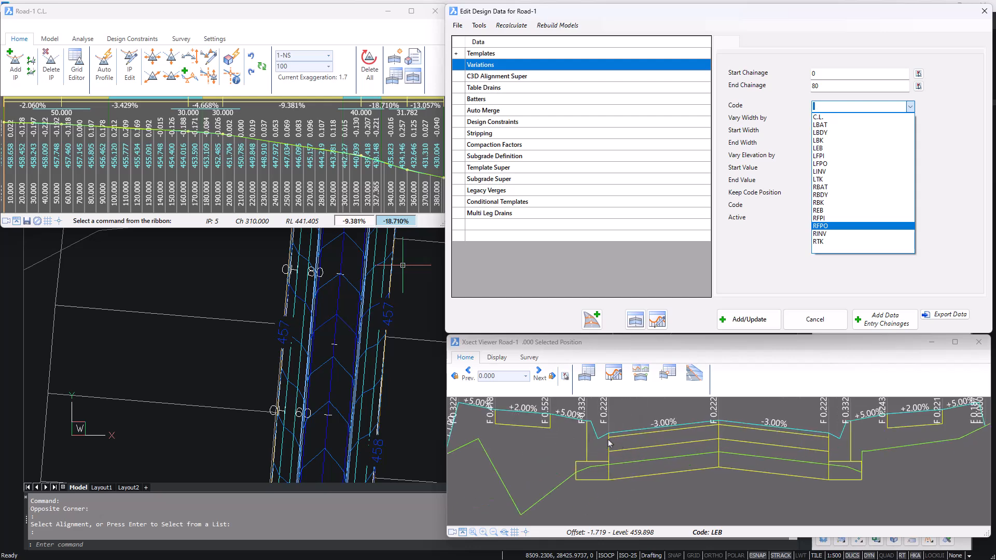
{"action": "left_click", "coordinate": [552, 420]}
{"action": "middle_click_drag", "start_coordinate": [498, 439], "coordinate": [591, 439]}
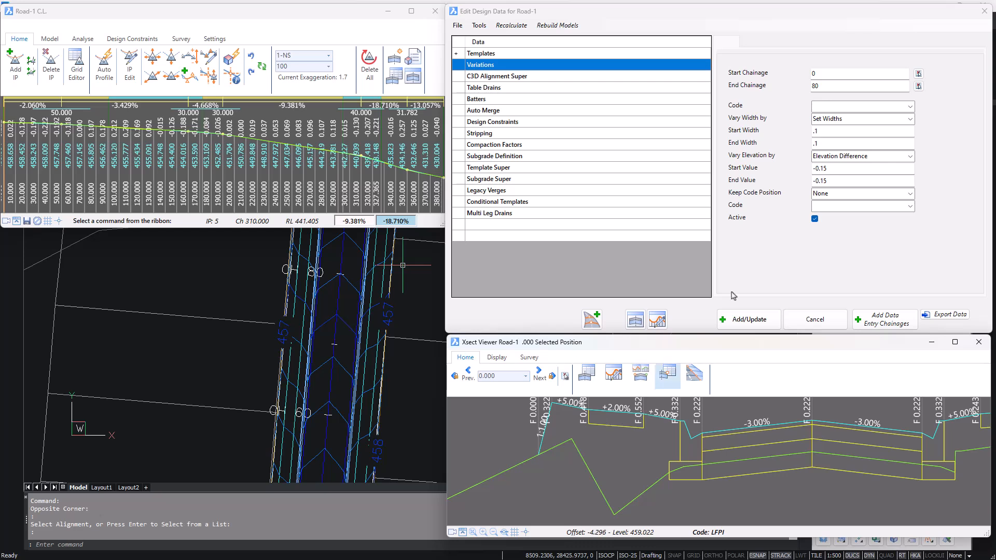
{"action": "left_click", "coordinate": [842, 107]}
{"action": "left_click", "coordinate": [910, 107]}
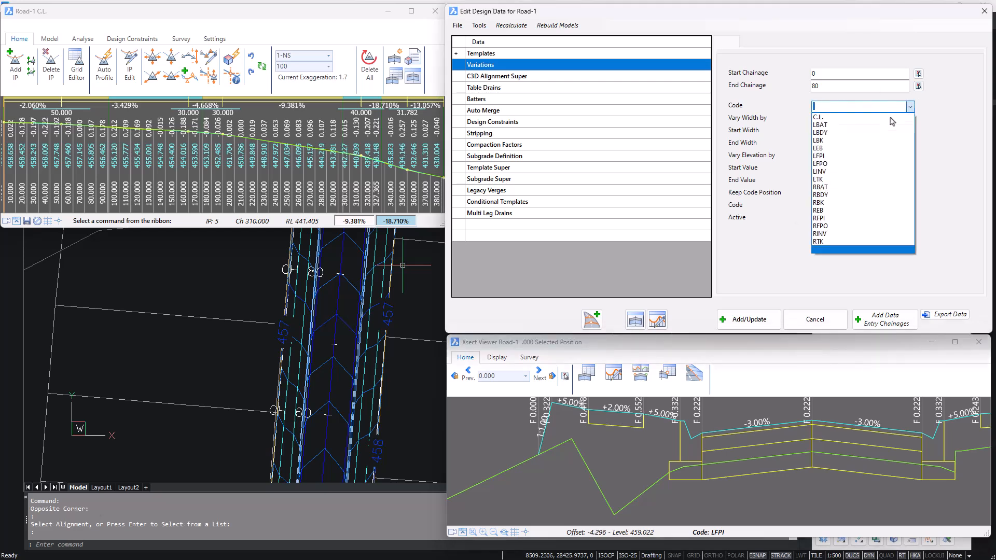
{"action": "left_click", "coordinate": [829, 155]}
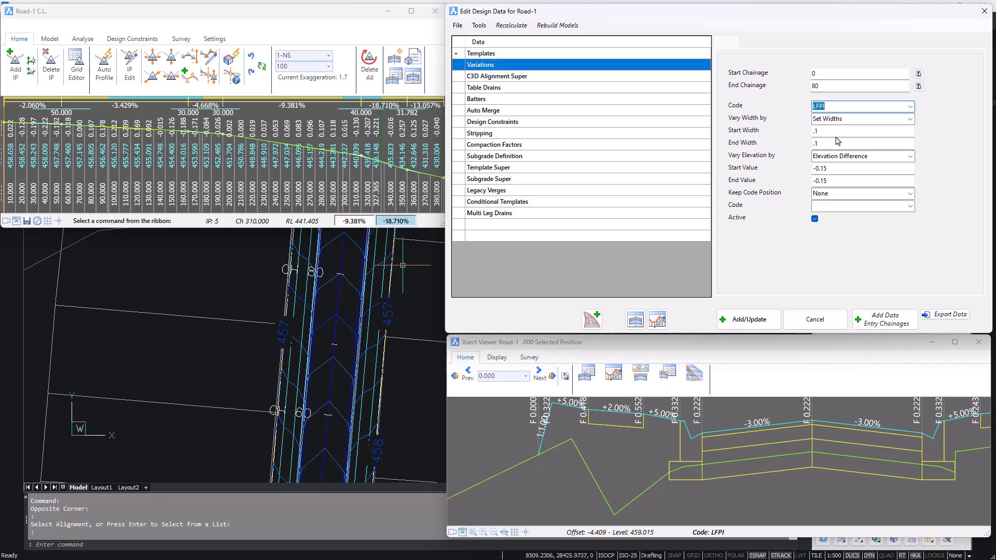
- Set the variation's start and end widths to 2
{"action": "left_click_drag", "start_coordinate": [832, 130], "coordinate": [814, 147]}
{"action": "type", "text": "2"}
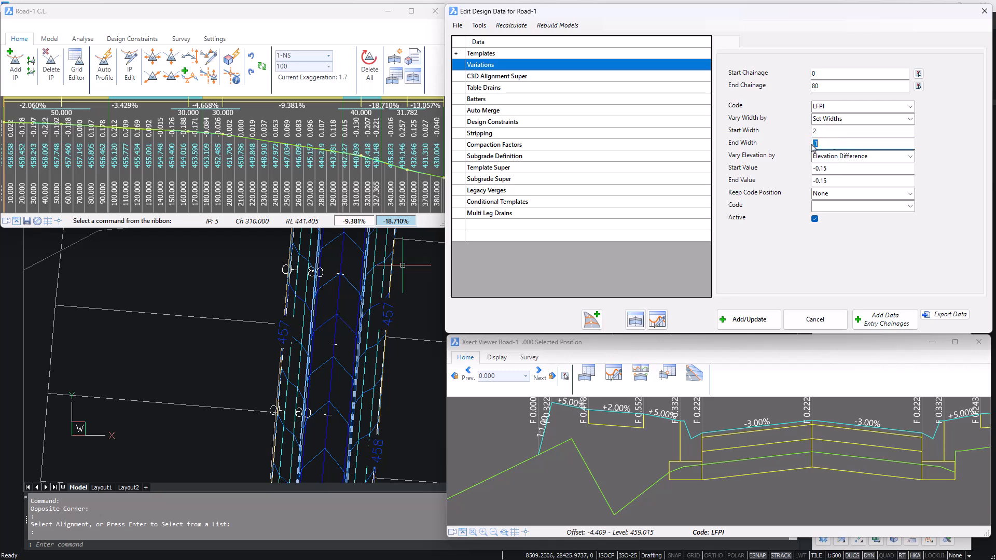
{"action": "type", "text": "2"}
- Vary the elevation by Set Grade (%) with start and end values of -1.5, and add the variation to the road
{"action": "left_click", "coordinate": [910, 157]}
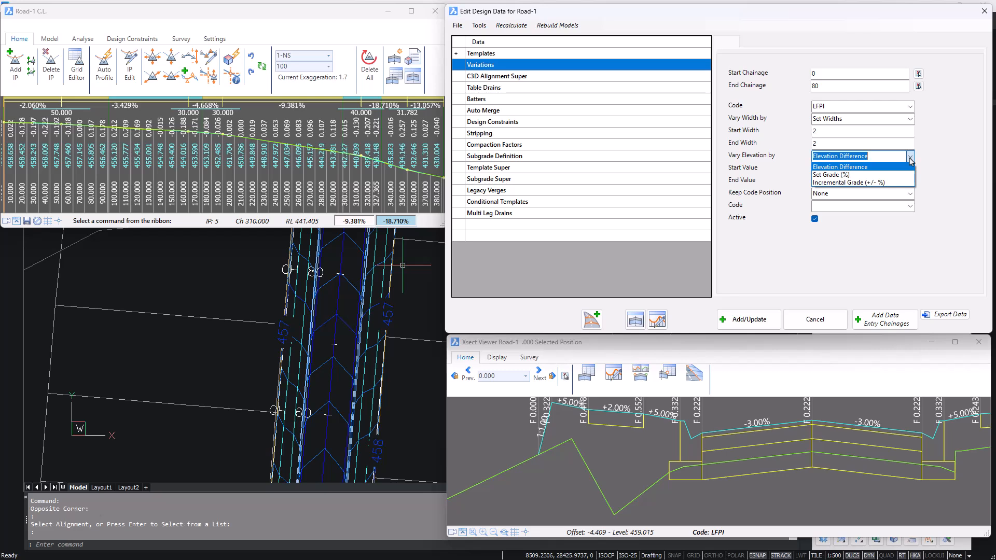
{"action": "left_click", "coordinate": [862, 175]}
{"action": "key", "text": "Tab"}
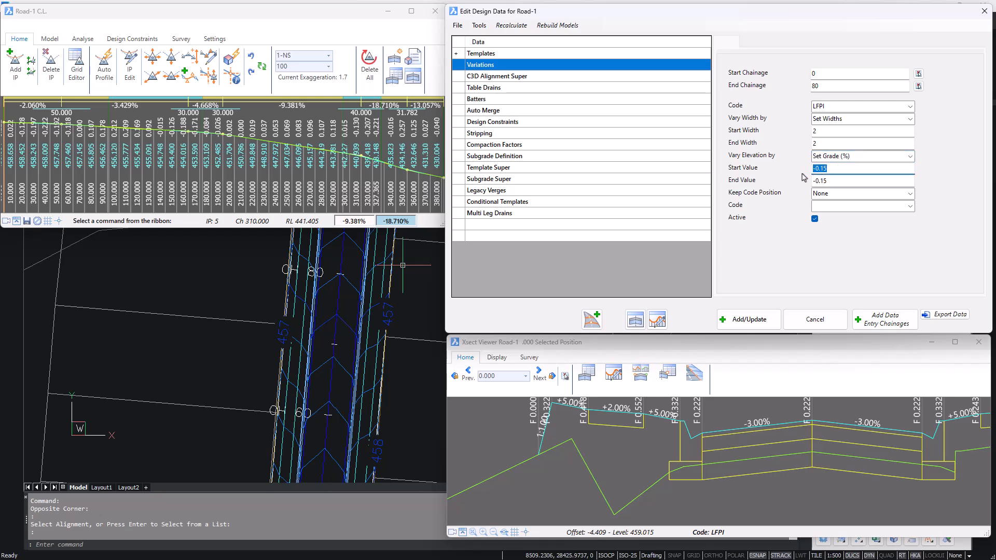
{"action": "type", "text": "-1.5"}
{"action": "key", "text": "Tab"}
{"action": "type", "text": "-"}
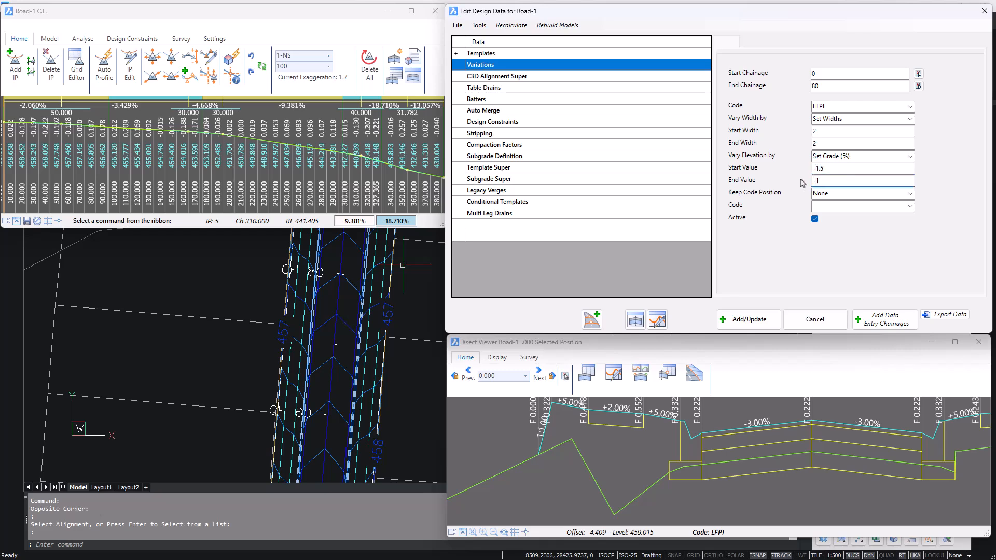
{"action": "type", "text": "1.5"}
{"action": "left_click", "coordinate": [751, 320]}
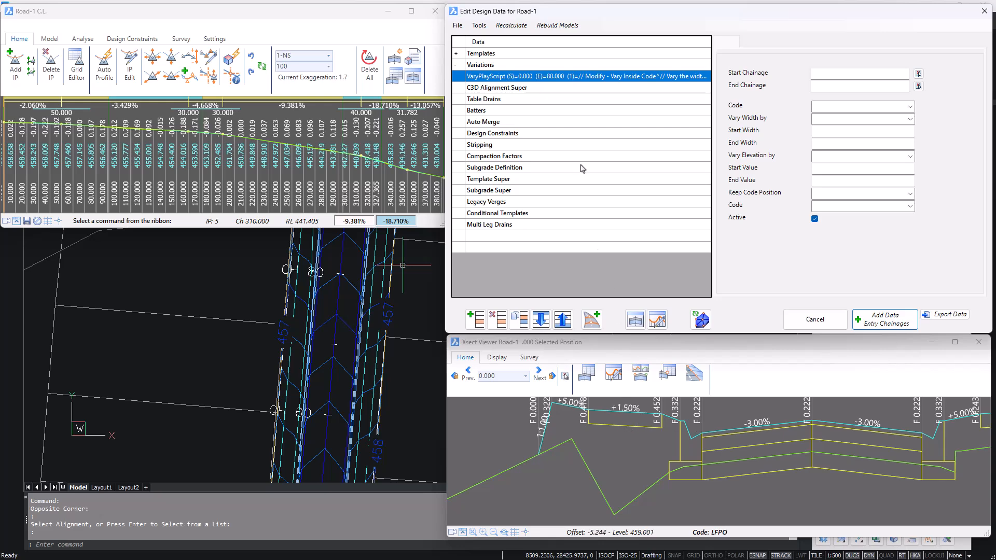
- Change the variation's width method to Incremental Change (+/-) with start and end widths of -.5, and update it
{"action": "left_click", "coordinate": [594, 76]}
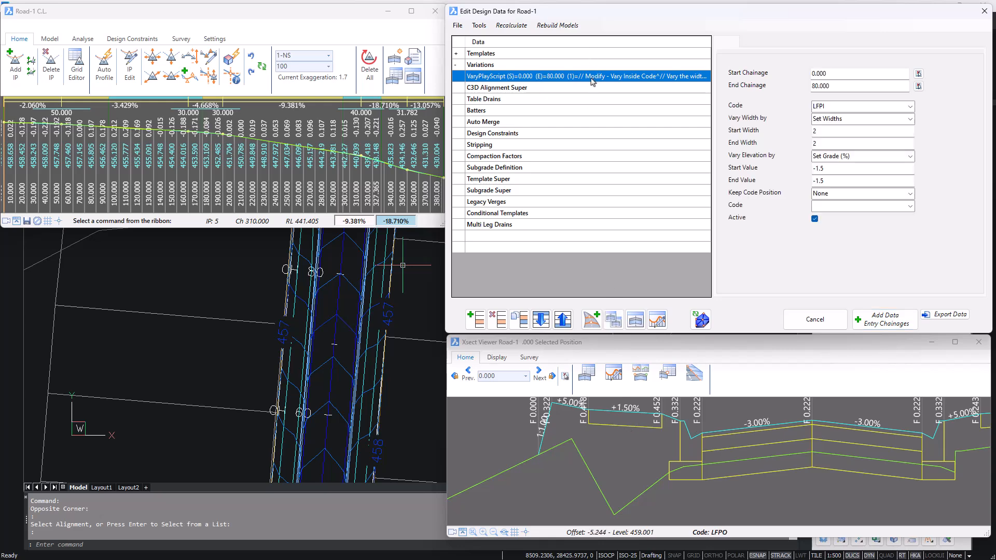
{"action": "left_click", "coordinate": [909, 119]}
{"action": "left_click", "coordinate": [855, 137]}
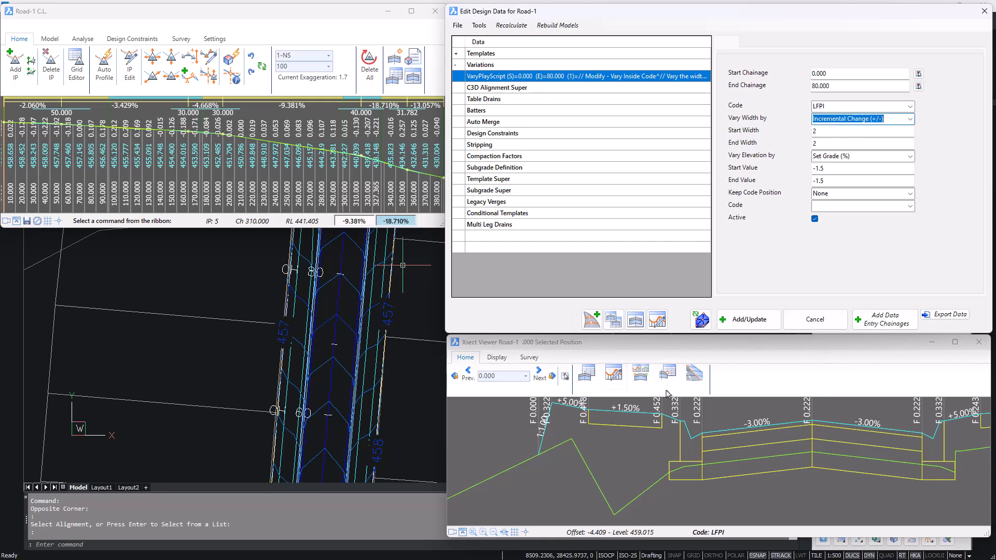
{"action": "key", "text": "Tab"}
{"action": "type", "text": "-."}
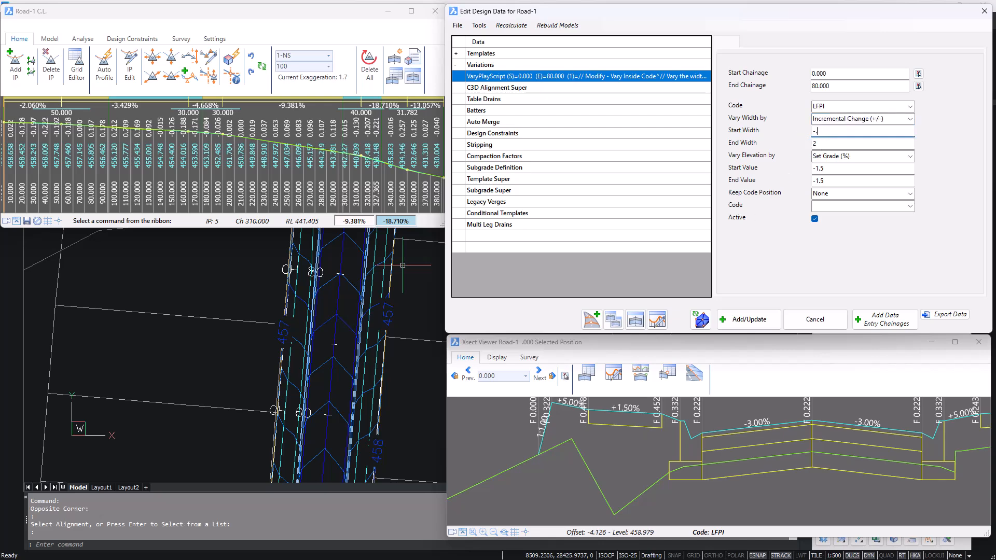
{"action": "type", "text": "5"}
{"action": "key", "text": "Tab"}
{"action": "type", "text": "-"}
{"action": "left_click", "coordinate": [747, 322]}
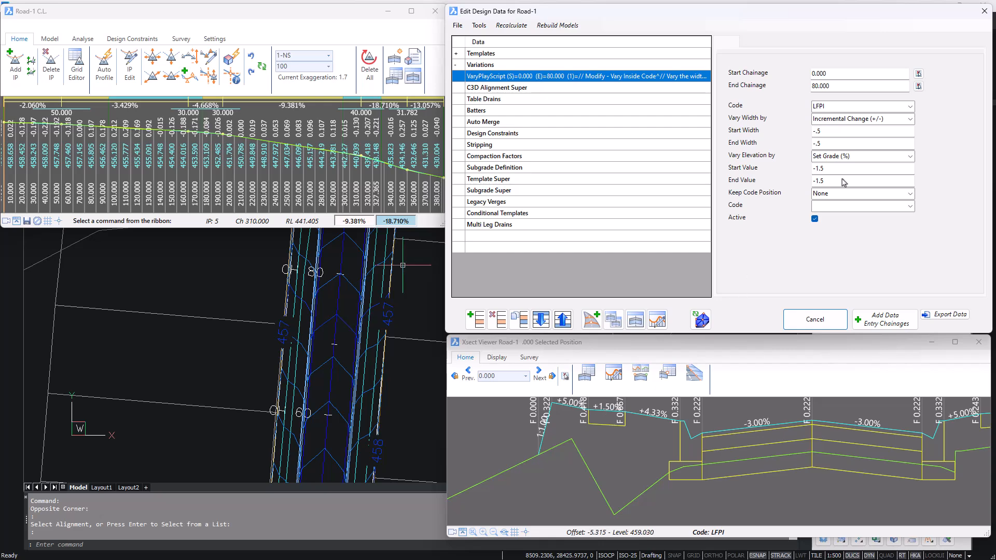
- Vary the elevation by Elevation Difference with start and end values of -.05, and update the variation
{"action": "left_click", "coordinate": [910, 156]}
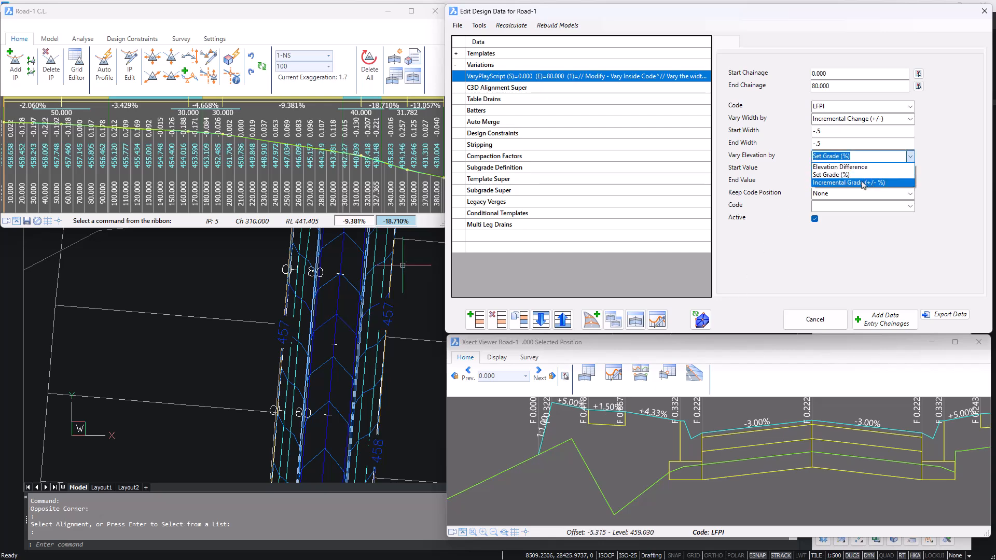
{"action": "left_click", "coordinate": [850, 168]}
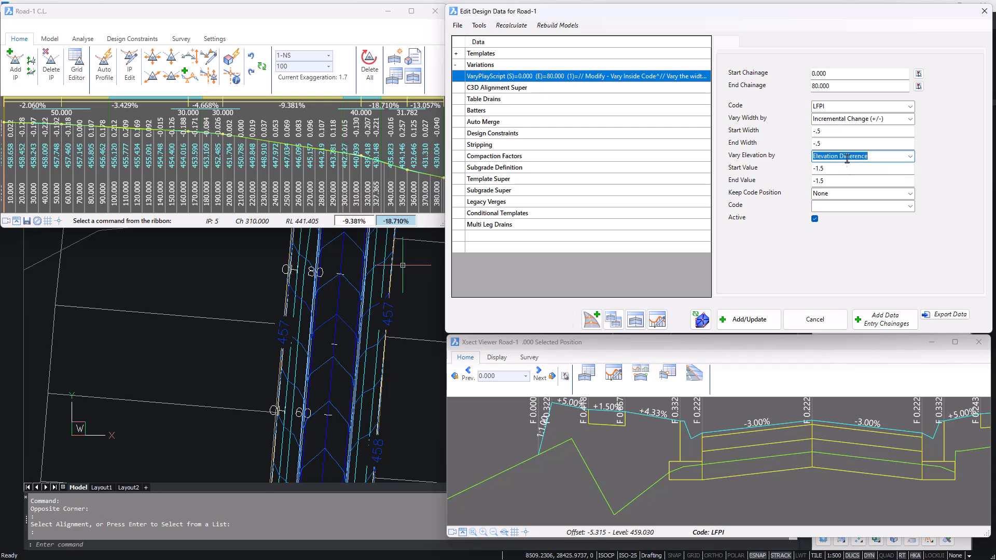
{"action": "left_click", "coordinate": [835, 169]}
{"action": "type", "text": "-.05"}
{"action": "key", "text": "Tab"}
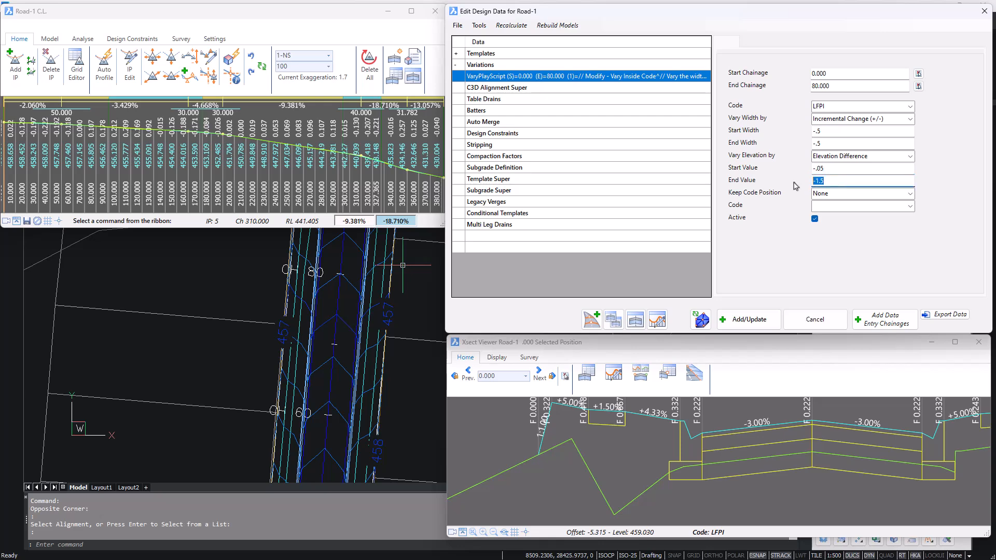
{"action": "type", "text": "-.05"}
{"action": "left_click", "coordinate": [754, 319]}
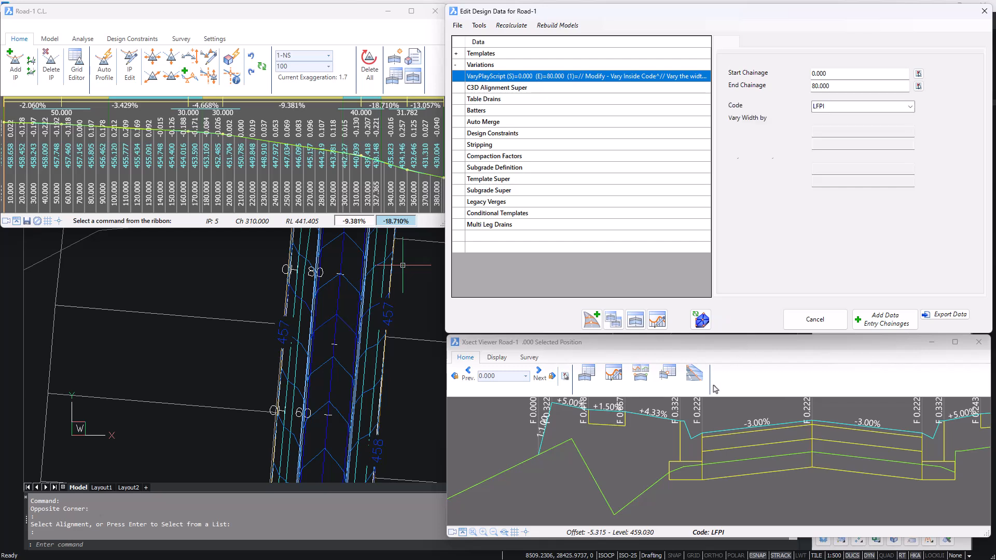
- Set the variation's incremental start and end widths to 0 and update it
{"action": "left_click", "coordinate": [824, 132]}
{"action": "left_click_drag", "start_coordinate": [825, 133], "coordinate": [805, 147]}
{"action": "type", "text": "0"}
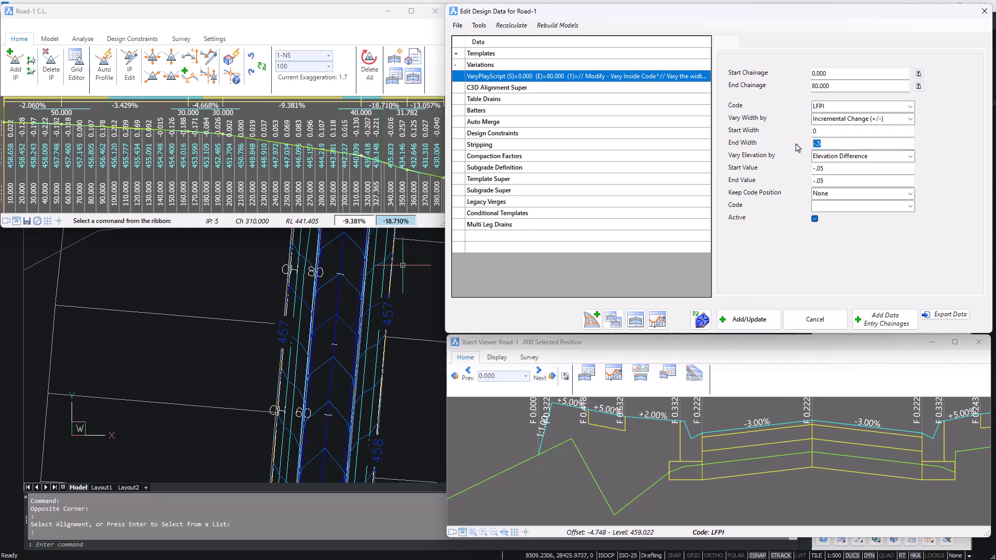
{"action": "left_click", "coordinate": [754, 319]}
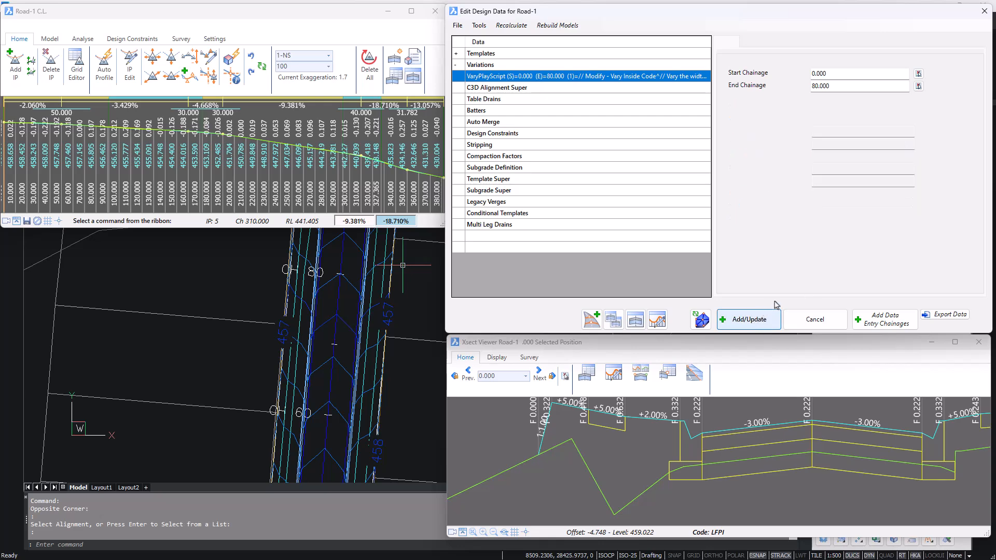
- Vary the elevation by Incremental Grade (+/- %) with start and end values of .5, and update the variation
{"action": "left_click", "coordinate": [910, 157]}
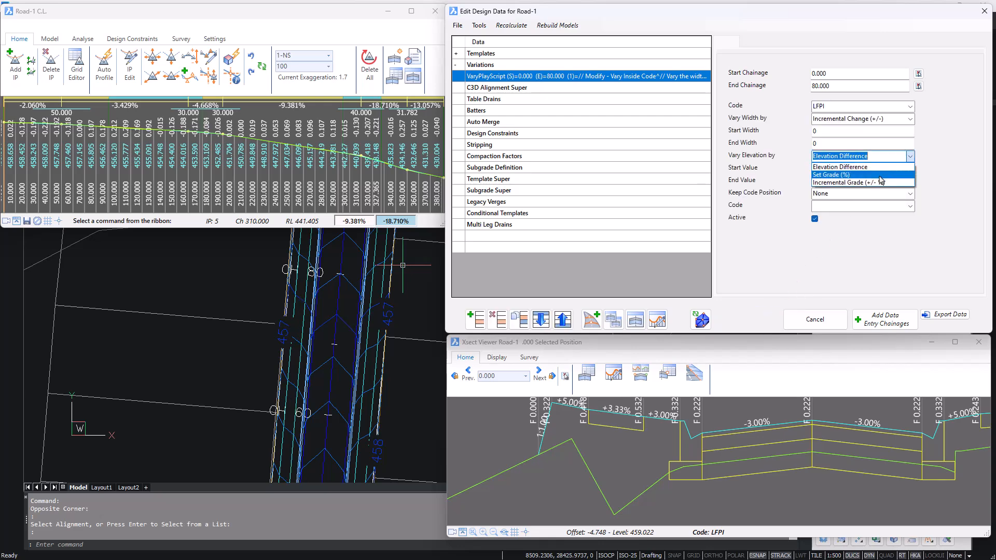
{"action": "left_click", "coordinate": [869, 183]}
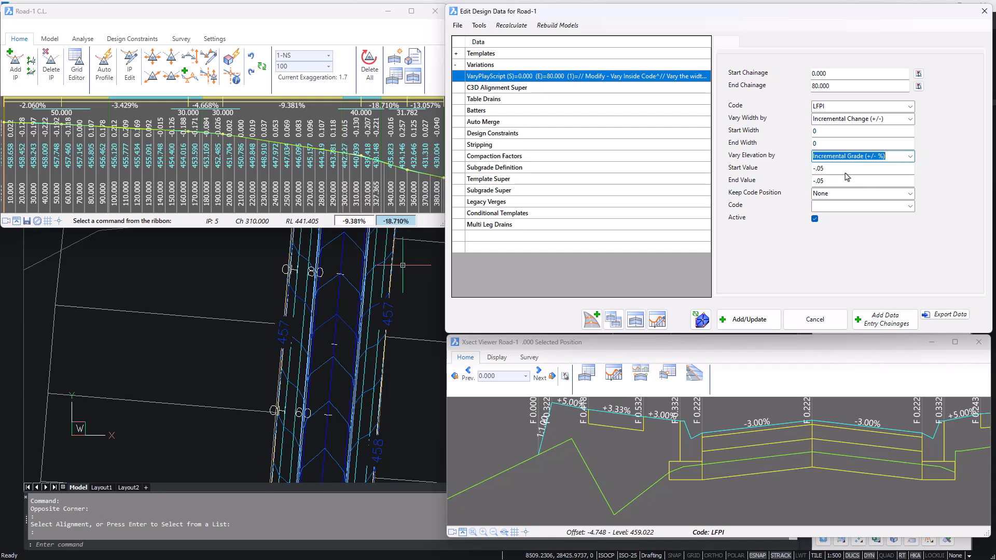
{"action": "left_click", "coordinate": [829, 170]}
{"action": "left_click_drag", "start_coordinate": [827, 172], "coordinate": [804, 176]}
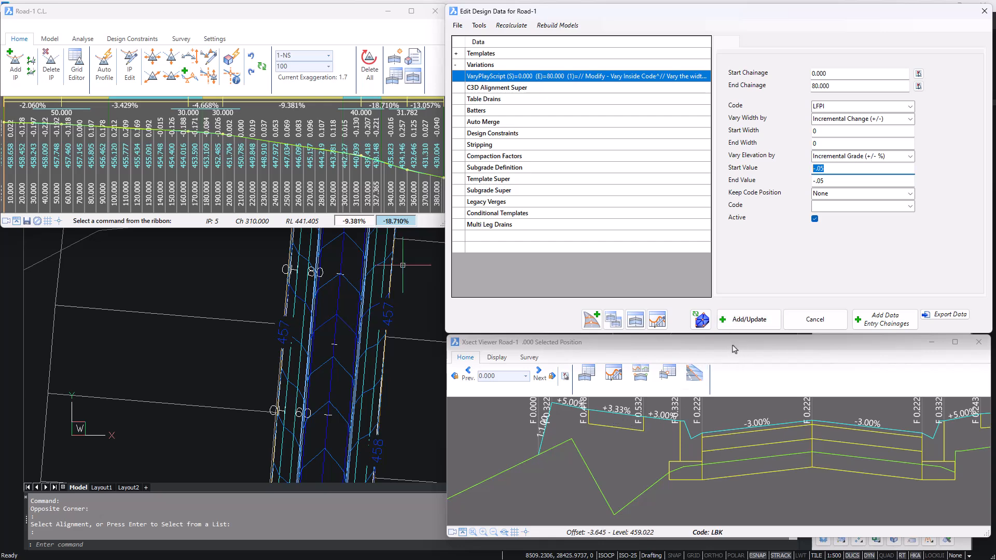
{"action": "type", "text": ".5"}
{"action": "left_click", "coordinate": [832, 182]}
{"action": "left_click_drag", "start_coordinate": [830, 182], "coordinate": [786, 187]}
{"action": "type", "text": ".5"}
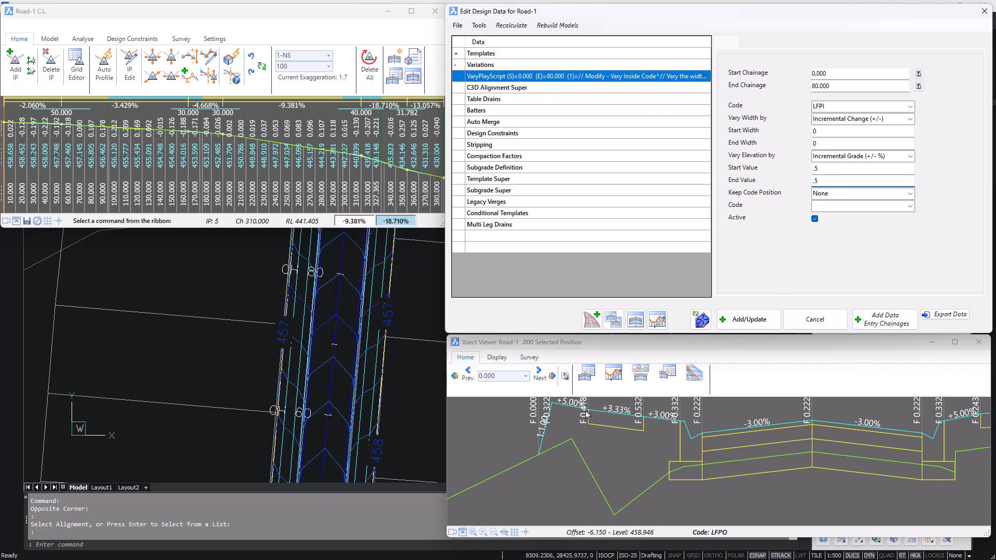
{"action": "left_click", "coordinate": [747, 321]}
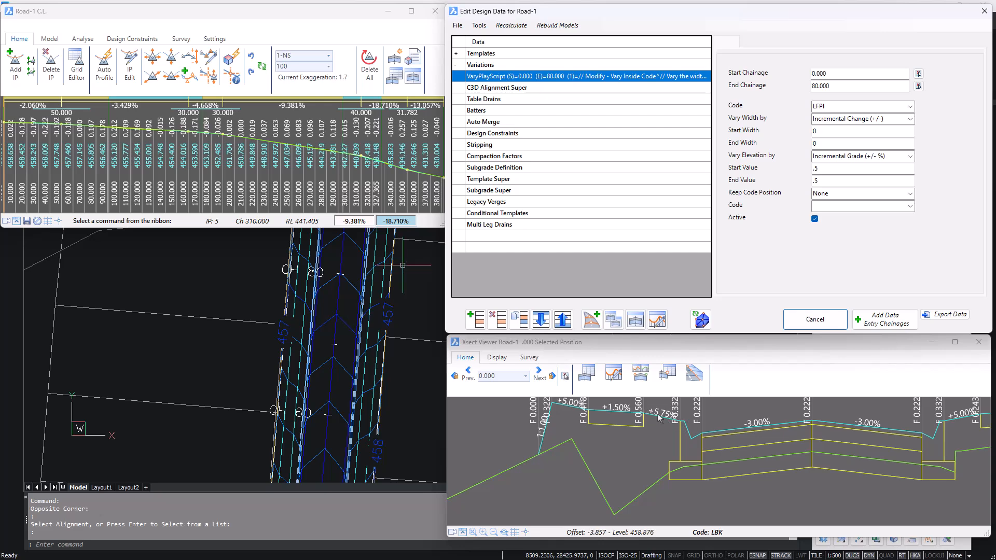
- Set the variation's incremental start and end widths to -.5 and update it
{"action": "double_click", "coordinate": [824, 132]}
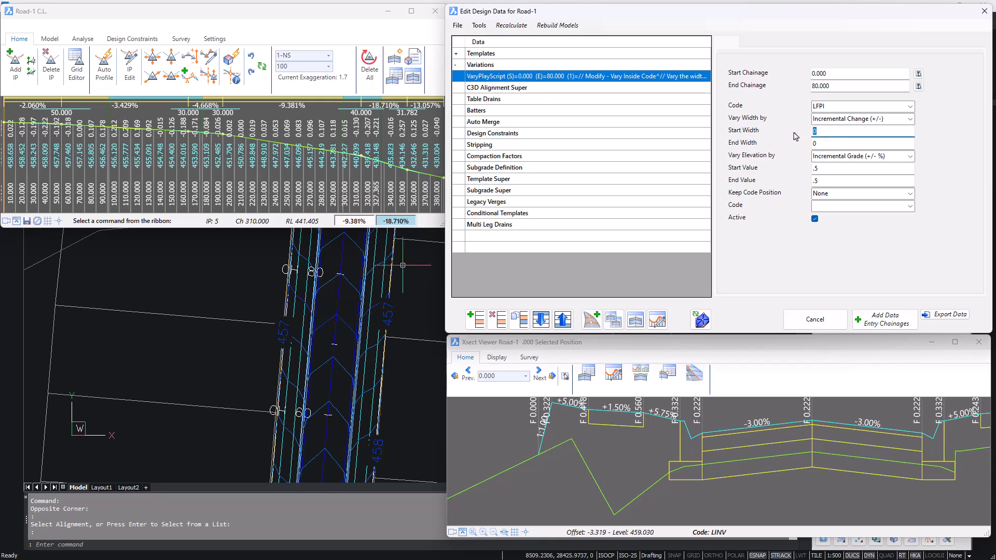
{"action": "type", "text": "5"}
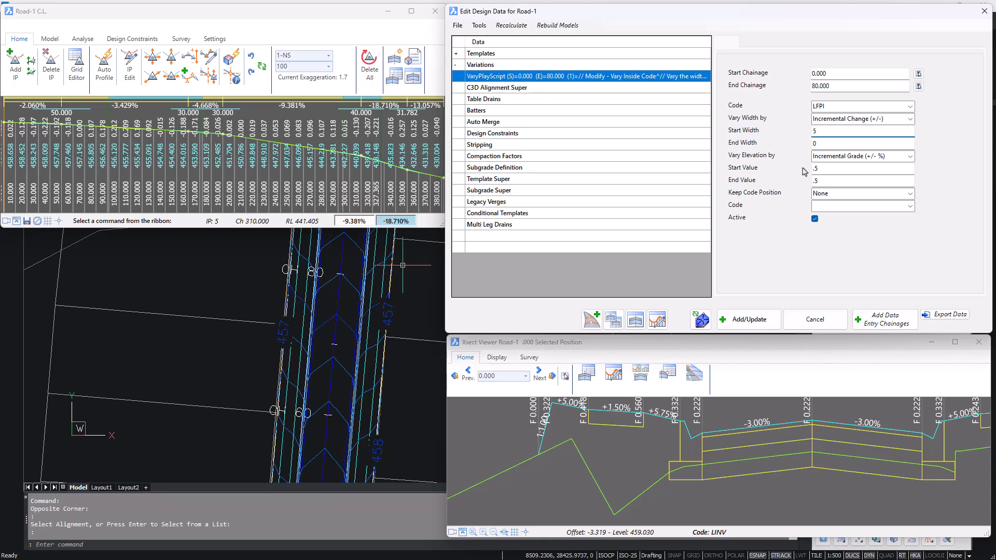
{"action": "type", "text": ".5"}
{"action": "key", "text": "Return"}
{"action": "key", "text": "Home"}
{"action": "type", "text": "-"}
{"action": "key", "text": "Tab"}
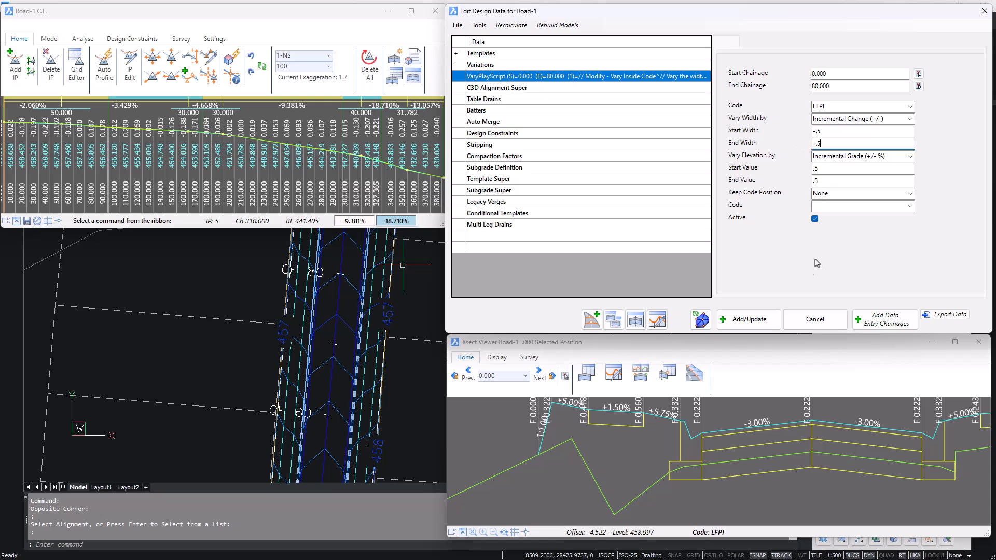
{"action": "left_click", "coordinate": [743, 323]}
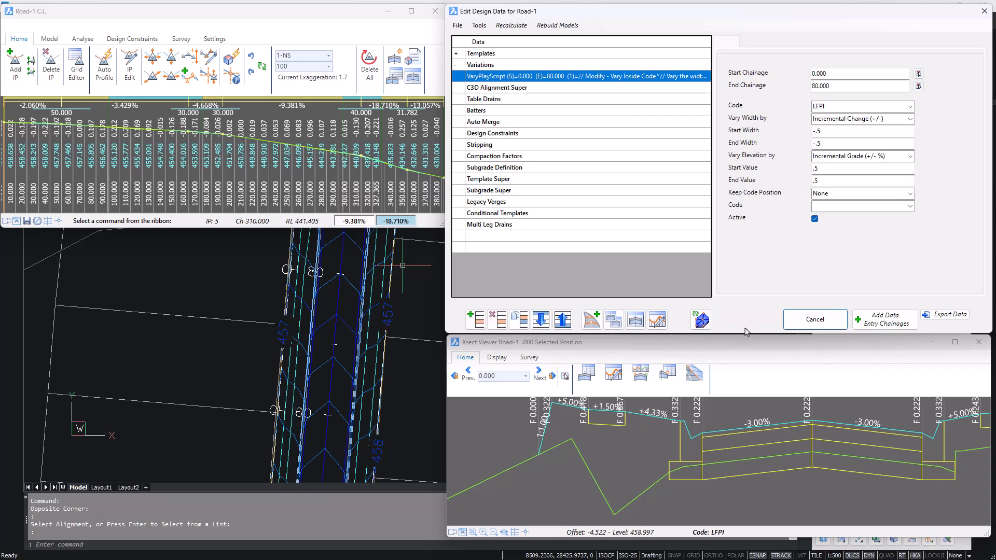
- Set the variation's Keep Code Position option to Keep Next Inner and update it
{"action": "left_click", "coordinate": [910, 193]}
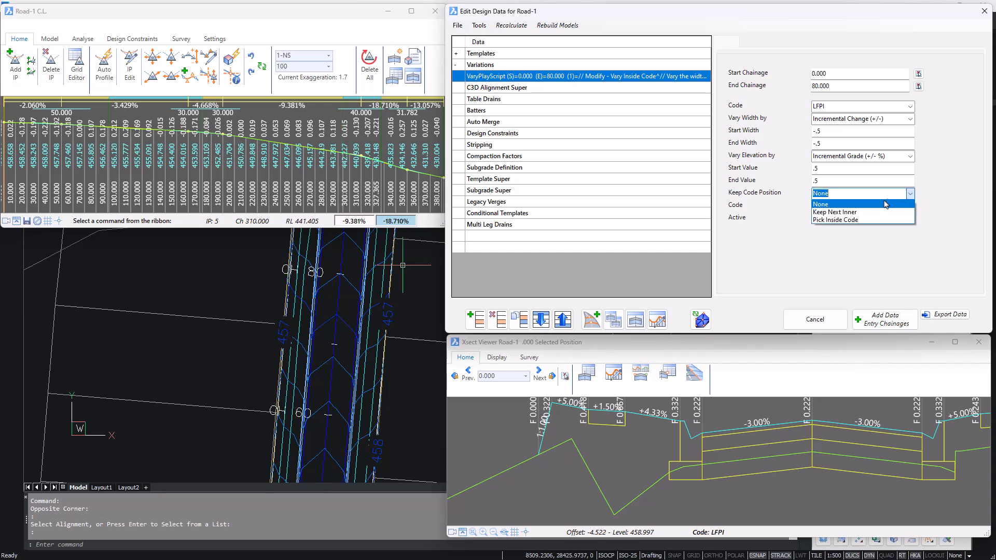
{"action": "left_click", "coordinate": [841, 211]}
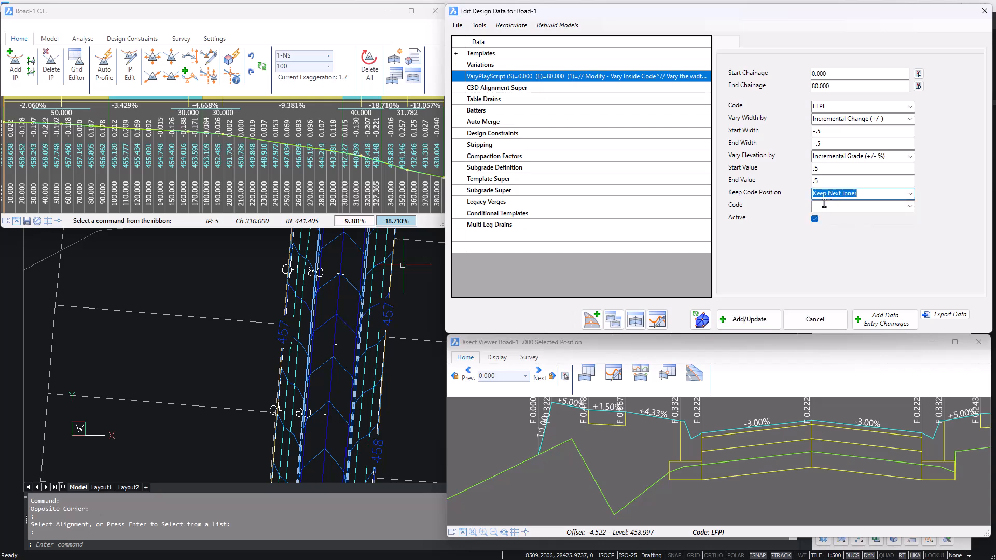
{"action": "left_click", "coordinate": [742, 321]}
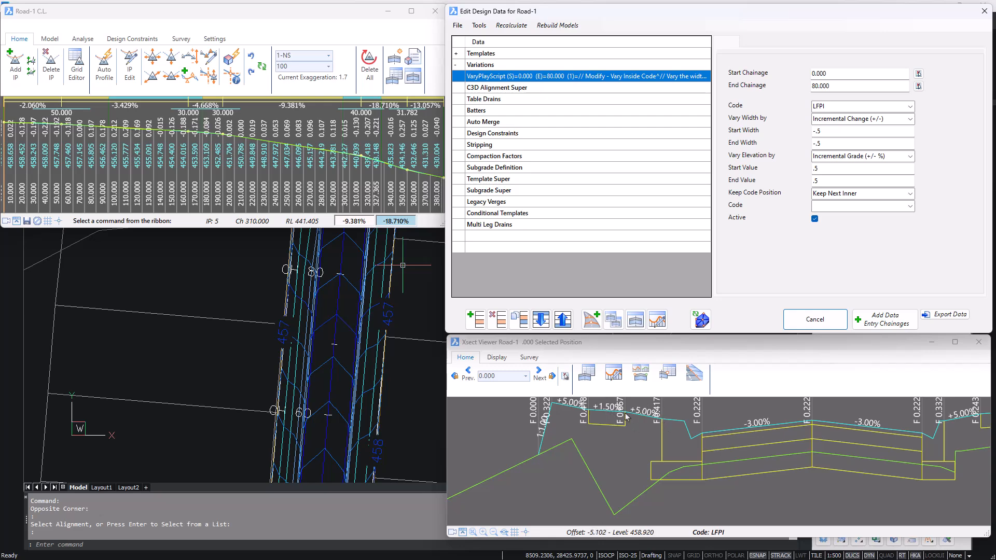
- Change Keep Code Position to Pick Inside Code with LEB as the code, and update the variation
{"action": "left_click", "coordinate": [909, 197]}
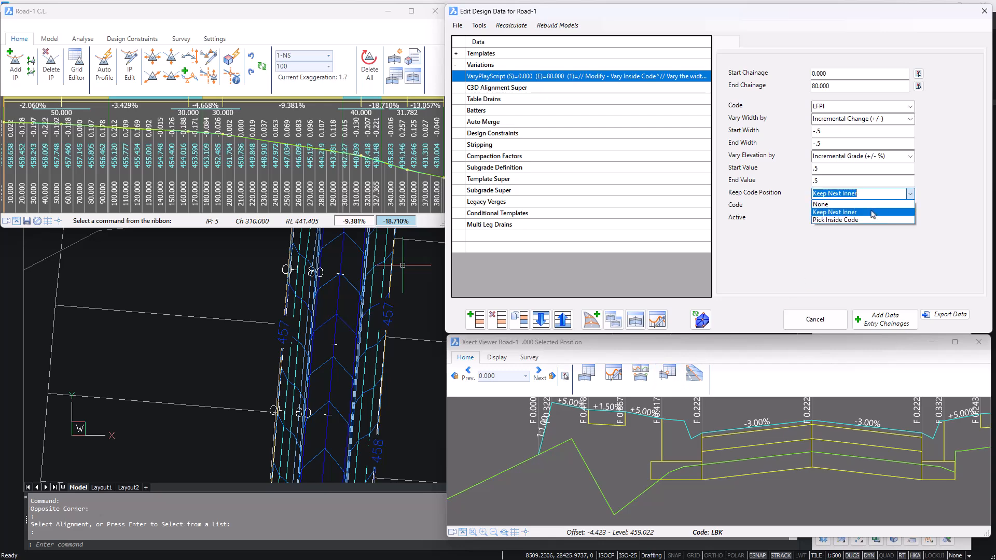
{"action": "left_click", "coordinate": [844, 220]}
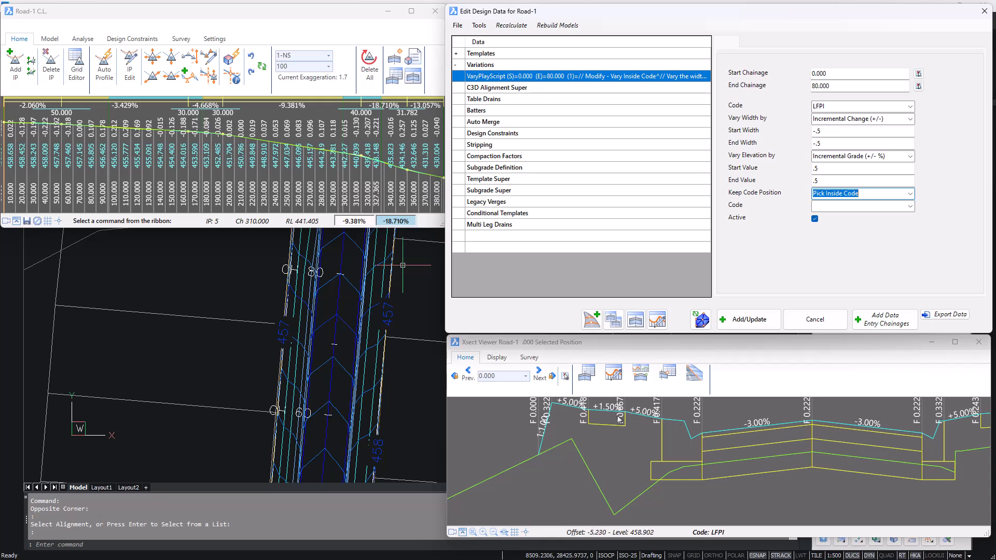
{"action": "left_click", "coordinate": [910, 207]}
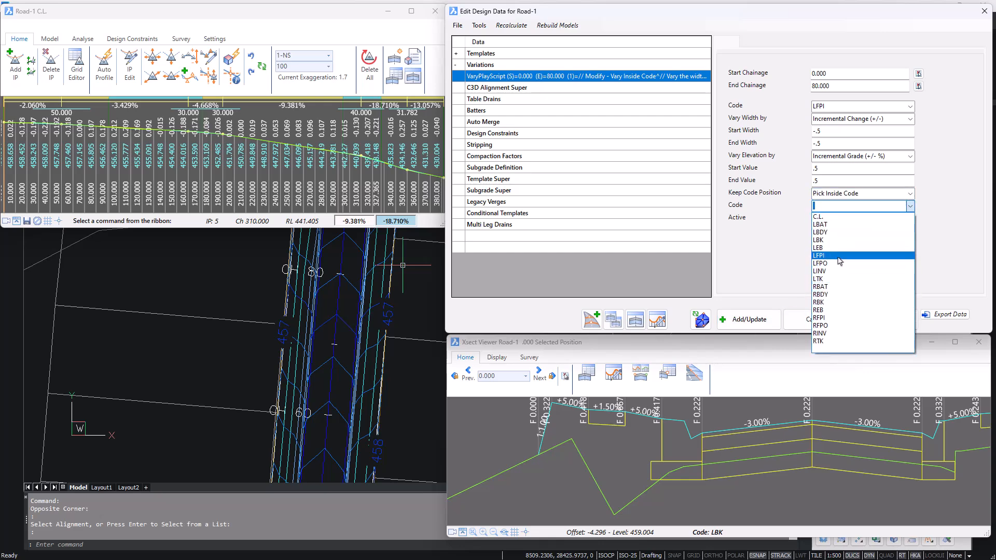
{"action": "left_click", "coordinate": [819, 248]}
{"action": "left_click", "coordinate": [749, 323]}
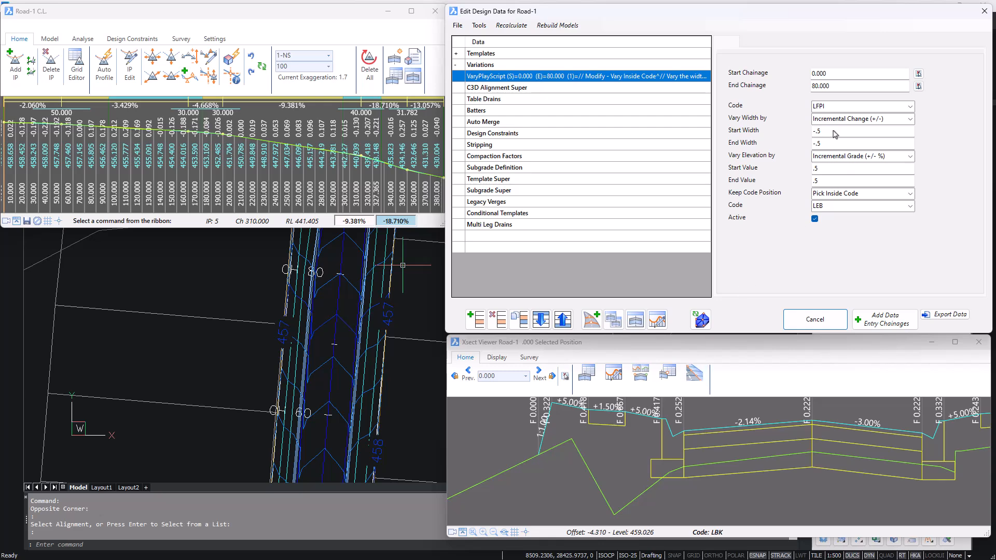
- Change the variation's width method to Set Widths with start and end widths of 3
{"action": "left_click", "coordinate": [909, 120]}
{"action": "left_click", "coordinate": [835, 134]}
{"action": "left_click", "coordinate": [836, 133]}
{"action": "left_click_drag", "start_coordinate": [803, 131], "coordinate": [796, 150]}
{"action": "type", "text": "3"}
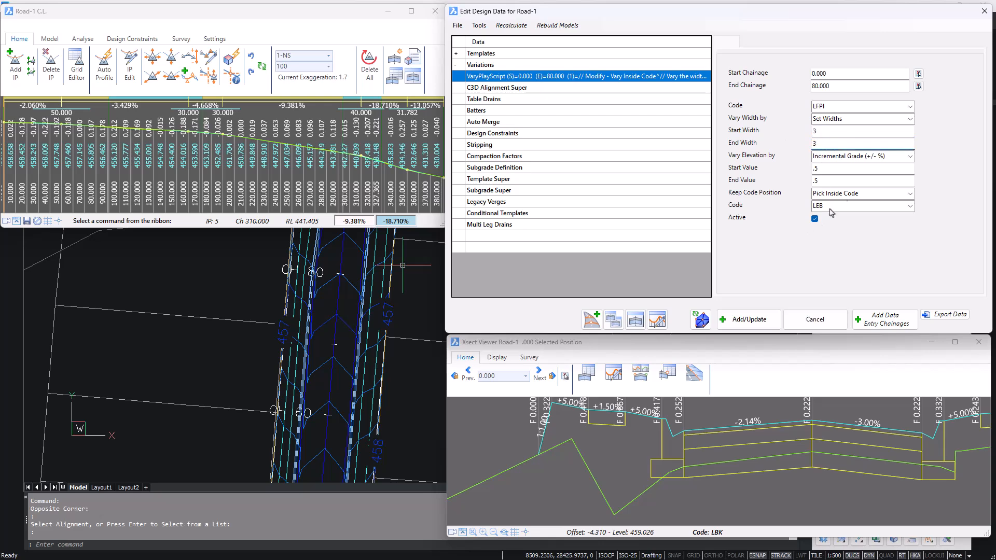
- Vary the elevation by Set Grade (%) with start and end values of -1, and update the variation
{"action": "left_click", "coordinate": [910, 156]}
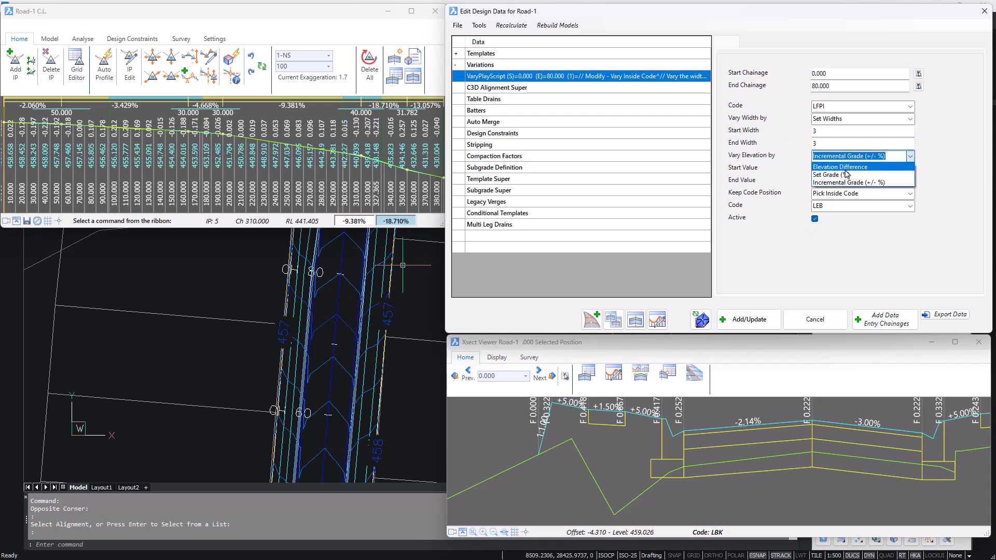
{"action": "left_click", "coordinate": [842, 175]}
{"action": "left_click_drag", "start_coordinate": [830, 169], "coordinate": [798, 175]}
{"action": "type", "text": "-1"}
{"action": "left_click", "coordinate": [813, 181]}
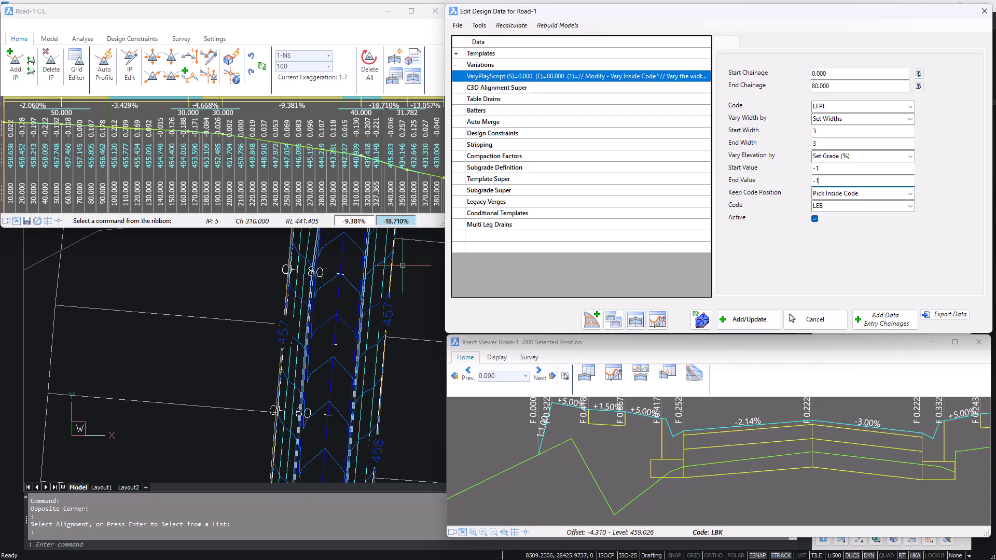
{"action": "left_click", "coordinate": [749, 322]}
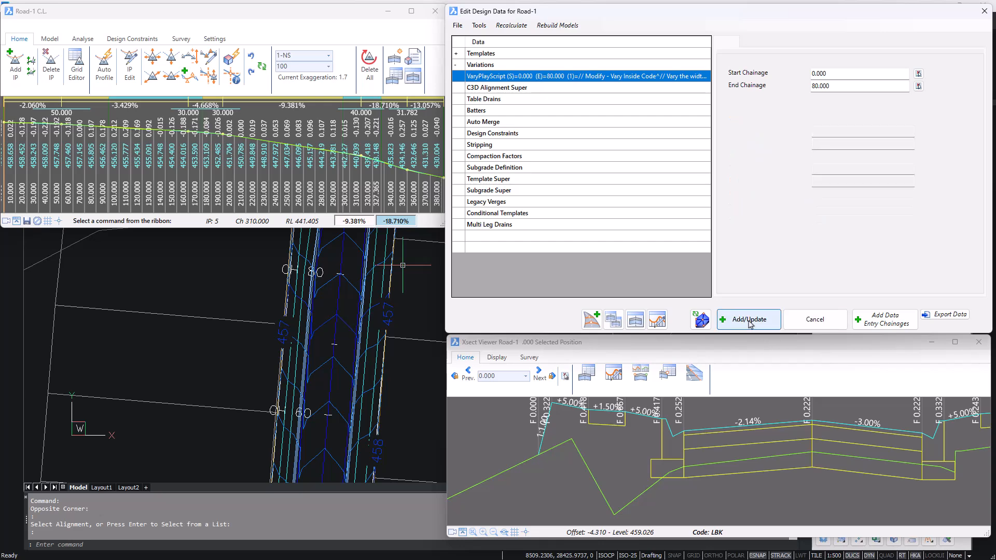